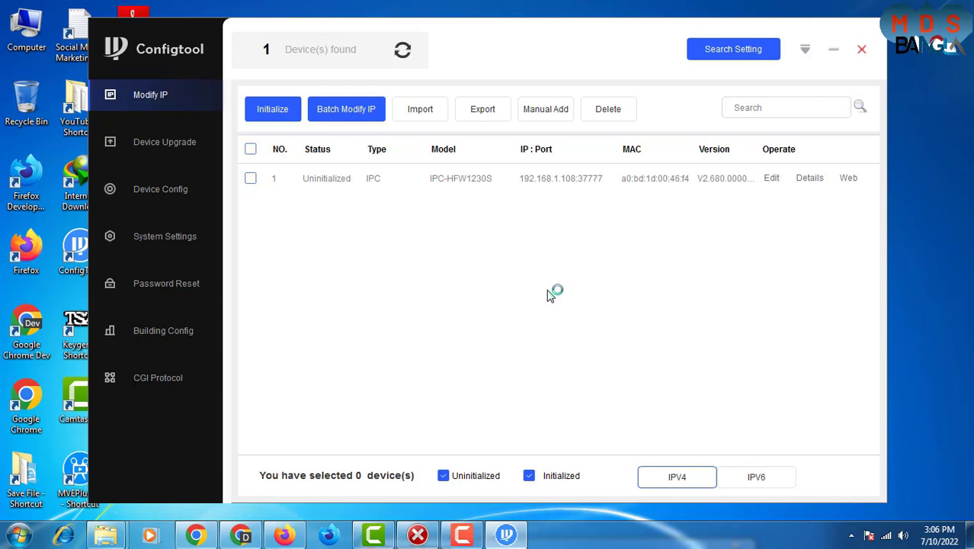
Rescan, turn off the password notice for good, and select the uninitialized IPC-HFW1230S camera at 192.168.1.108.
{"action": "left_click", "coordinate": [403, 55]}
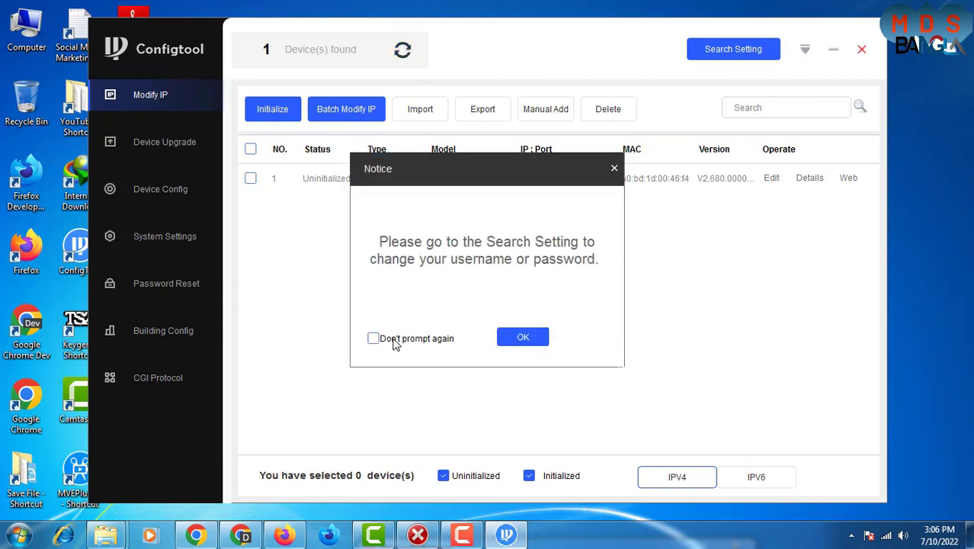
{"action": "left_click", "coordinate": [393, 339]}
{"action": "left_click", "coordinate": [541, 346]}
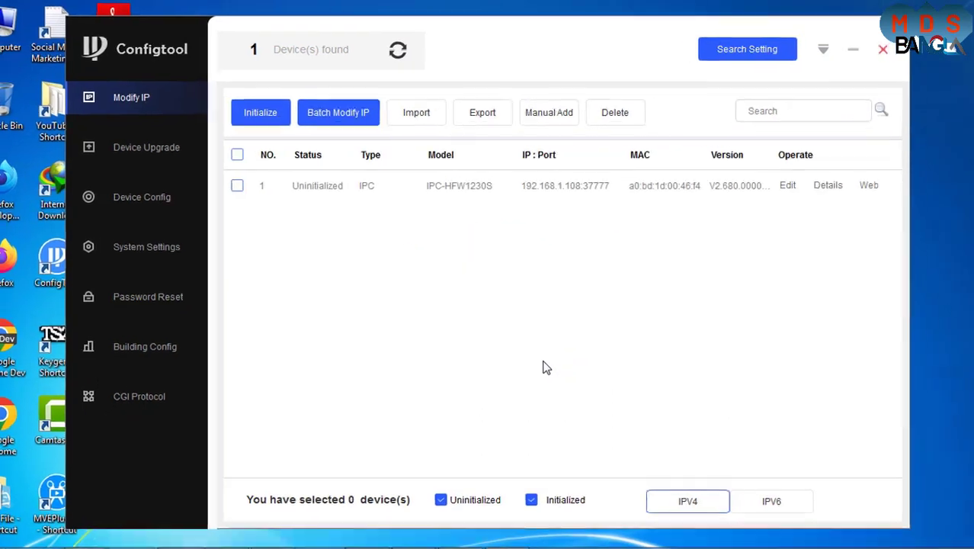
{"action": "left_click", "coordinate": [237, 186]}
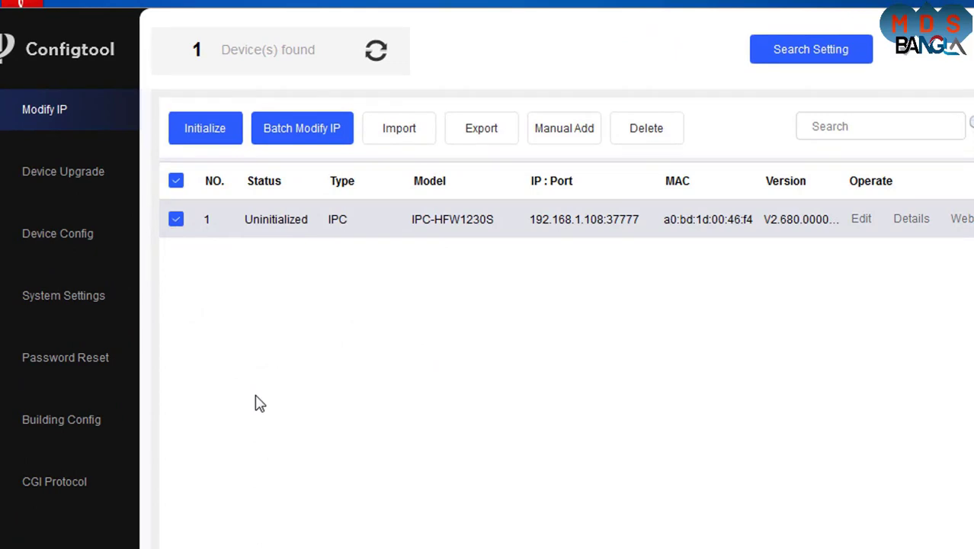
Start Device initialization for the selected camera and proceed to its admin password form.
{"action": "left_click", "coordinate": [219, 137]}
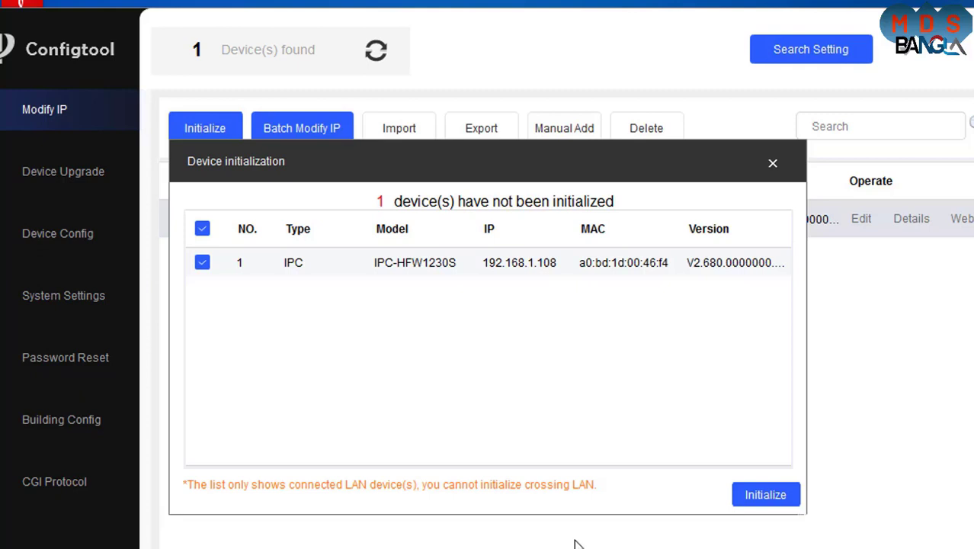
{"action": "left_click", "coordinate": [759, 497]}
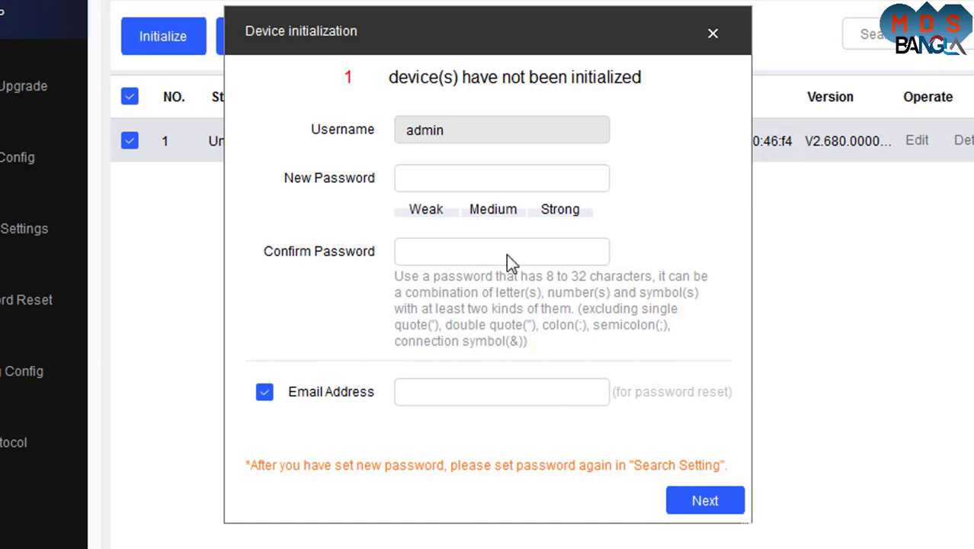
Enter the new 8-character admin password in both password fields and untick the Email Address option.
{"action": "left_click", "coordinate": [519, 177]}
{"action": "type", "text": "a"}
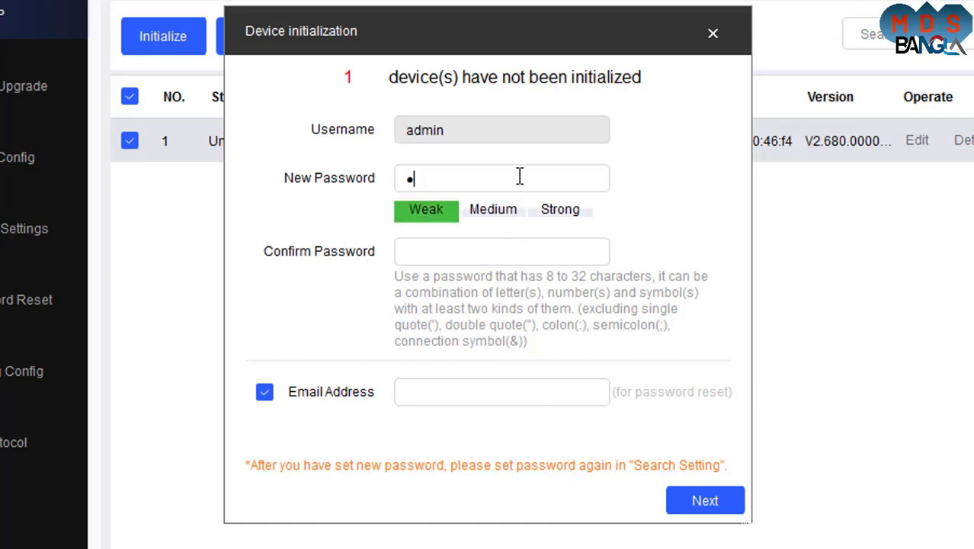
{"action": "type", "text": "aaaaaaa"}
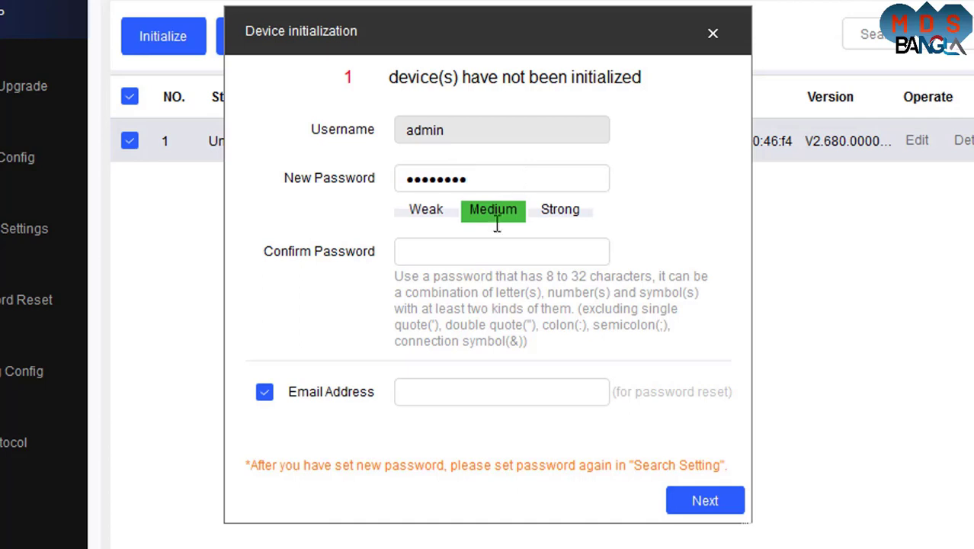
{"action": "left_click", "coordinate": [450, 251]}
{"action": "type", "text": "aaaaaaaa"}
{"action": "left_click", "coordinate": [496, 394]}
{"action": "left_click", "coordinate": [265, 396]}
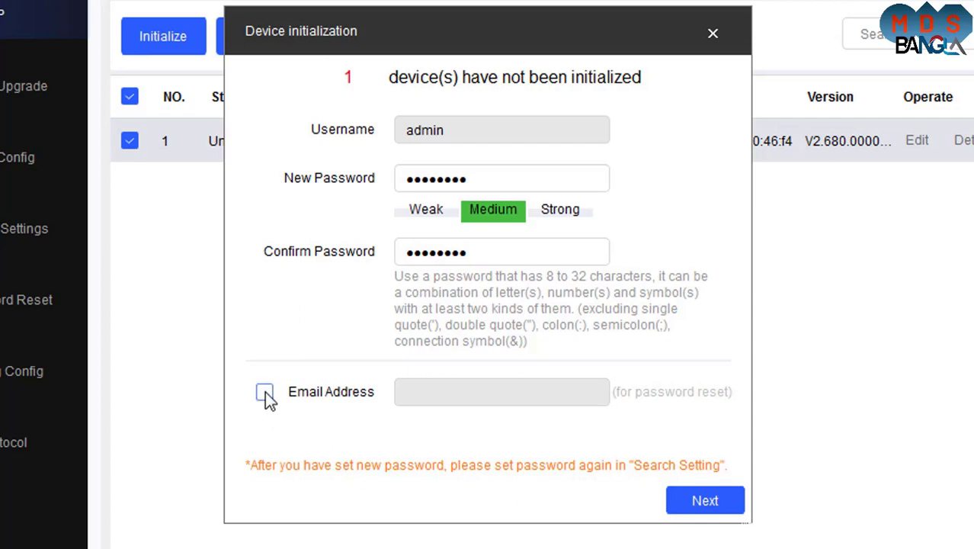
Complete initialization, accepting the Easy4ip/Auto-check options, until 1 device is reported activated.
{"action": "left_click", "coordinate": [705, 510]}
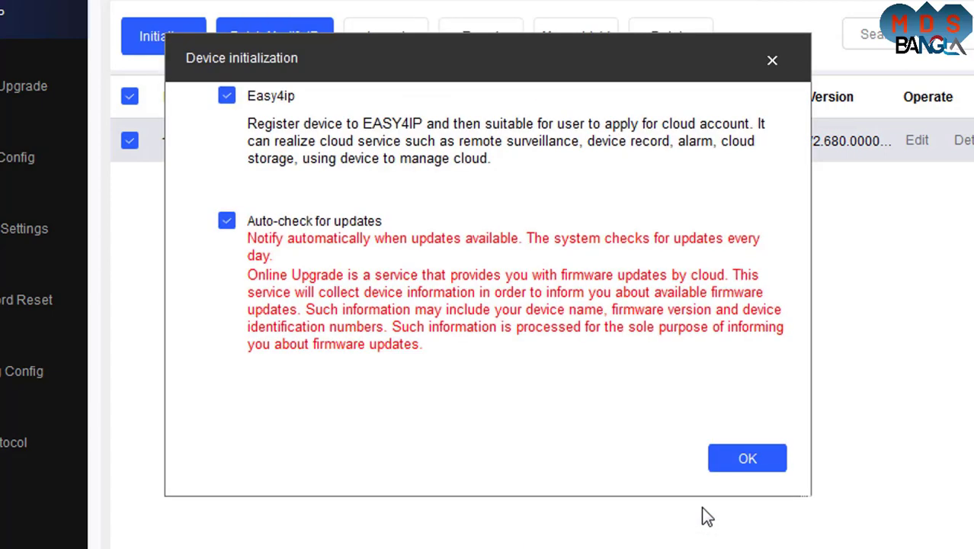
{"action": "left_click", "coordinate": [738, 463]}
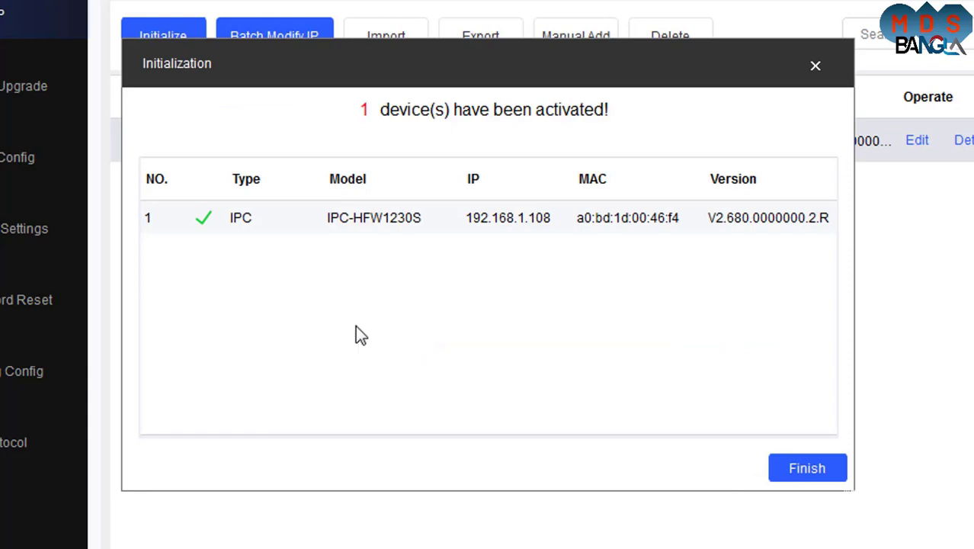
{"action": "left_click", "coordinate": [810, 470]}
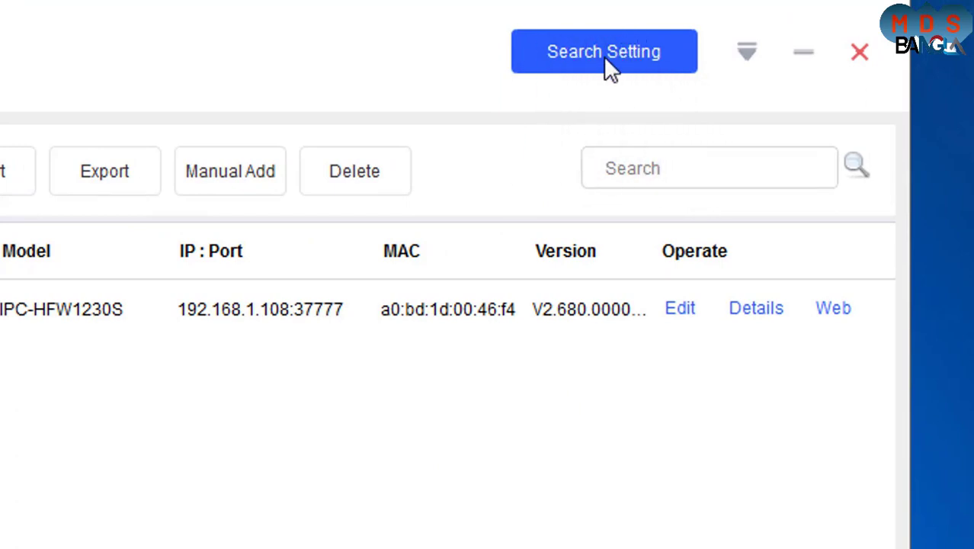
Replace the old password in Search Setting with the camera's new admin password and save.
{"action": "left_click", "coordinate": [675, 20]}
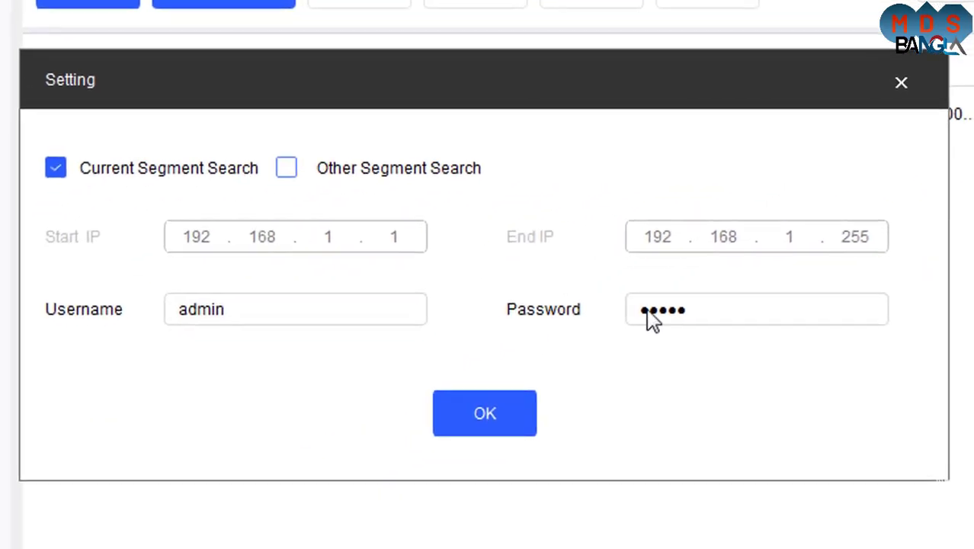
{"action": "left_click_drag", "start_coordinate": [719, 311], "coordinate": [609, 301]}
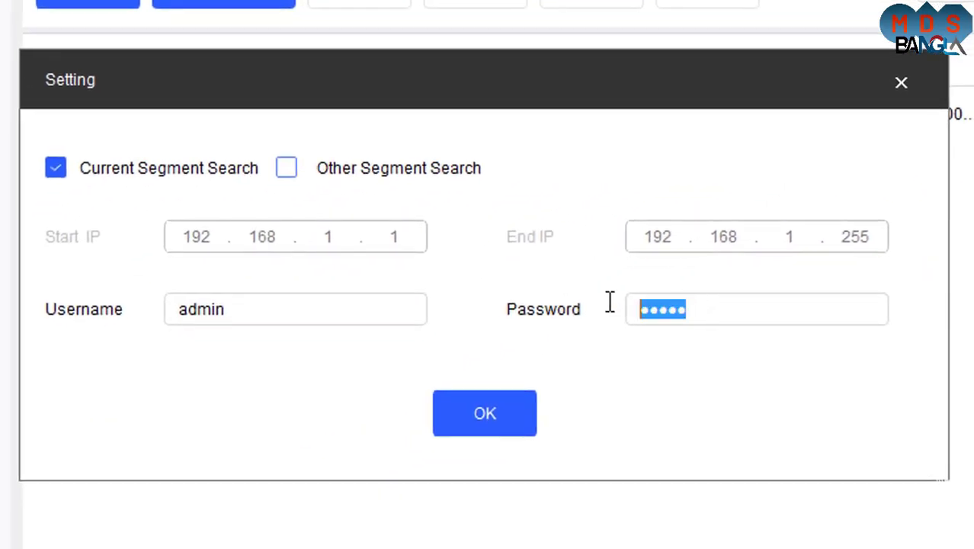
{"action": "type", "text": "admin123"}
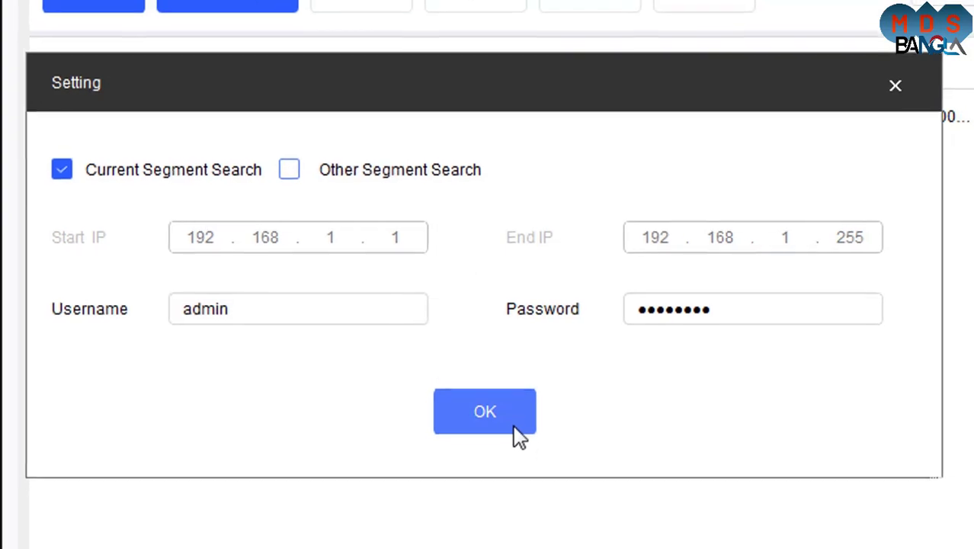
{"action": "left_click", "coordinate": [515, 429]}
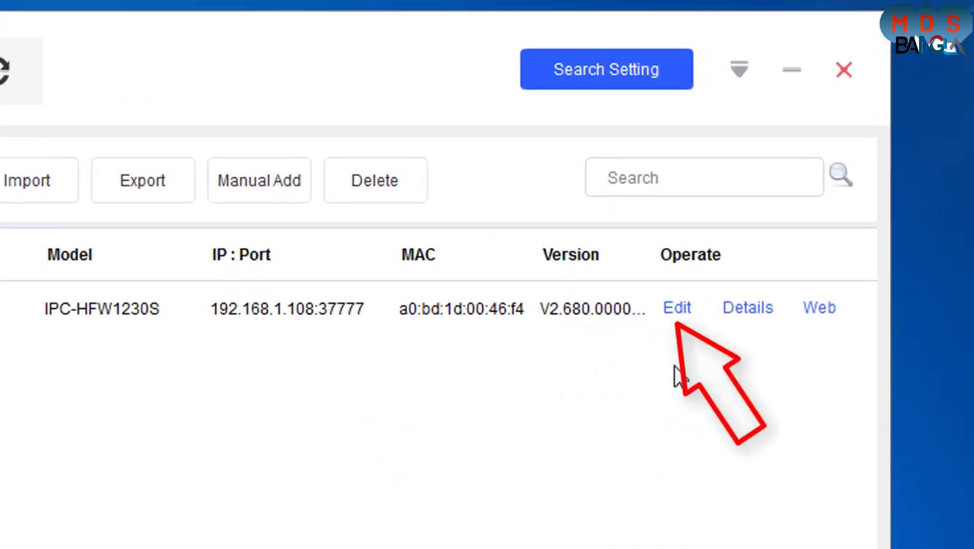
Edit the camera to static IP 192.168.0.201, mask 255.255.255.0, gateway 192.168.0.1 and apply.
{"action": "left_click", "coordinate": [677, 312]}
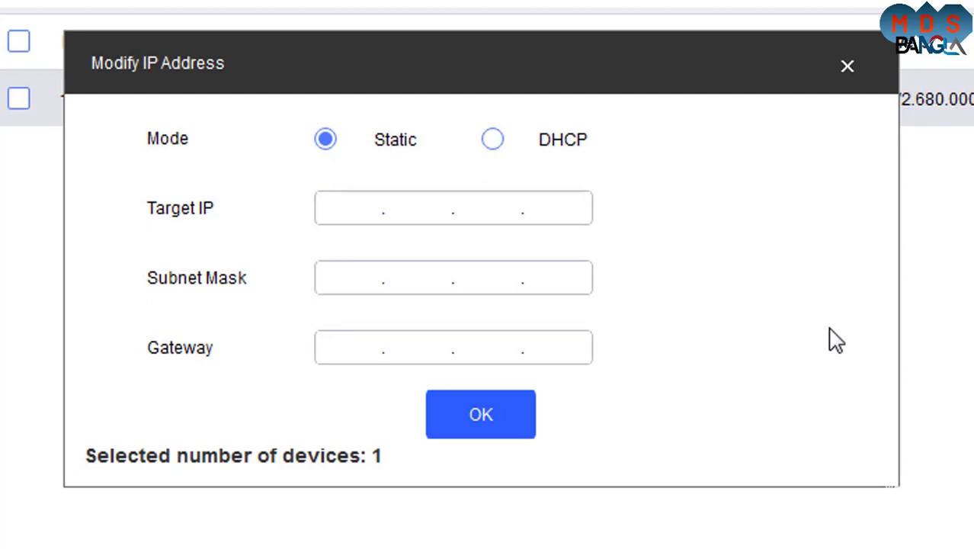
{"action": "left_click", "coordinate": [345, 207]}
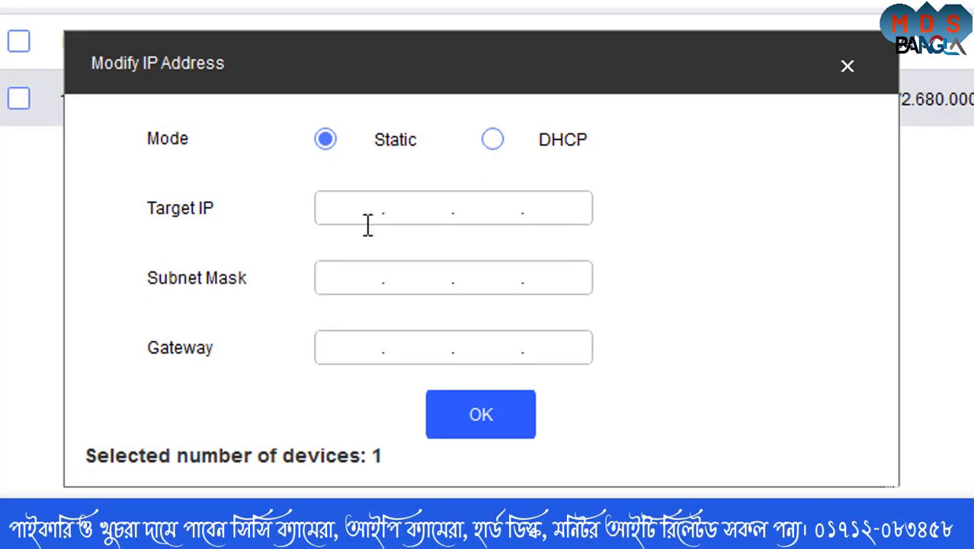
{"action": "type", "text": "192.168."}
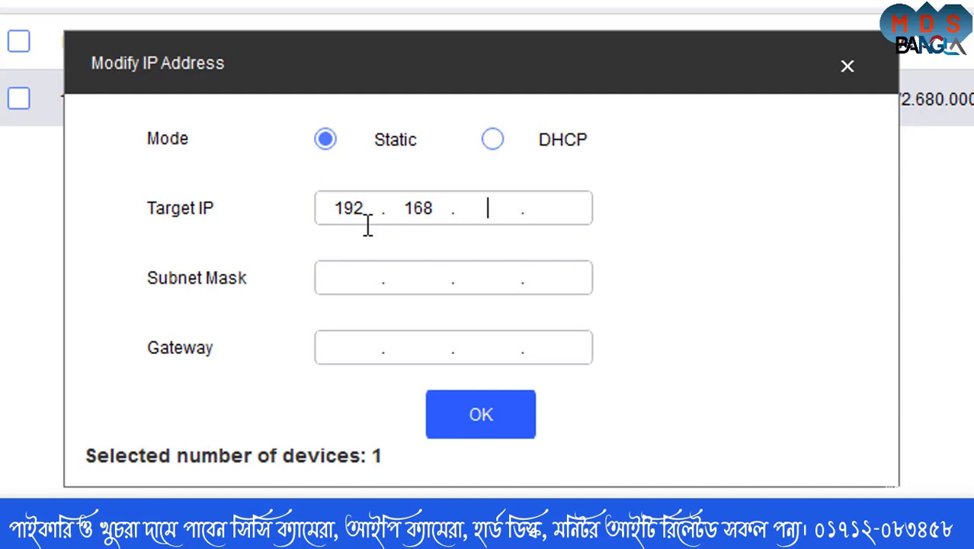
{"action": "type", "text": "0.201"}
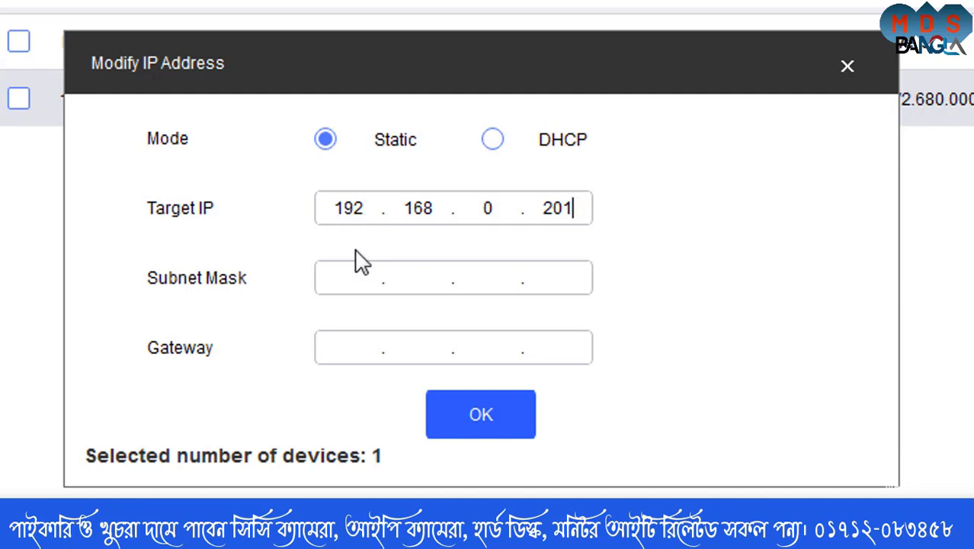
{"action": "left_click", "coordinate": [339, 276]}
{"action": "type", "text": "255.255."}
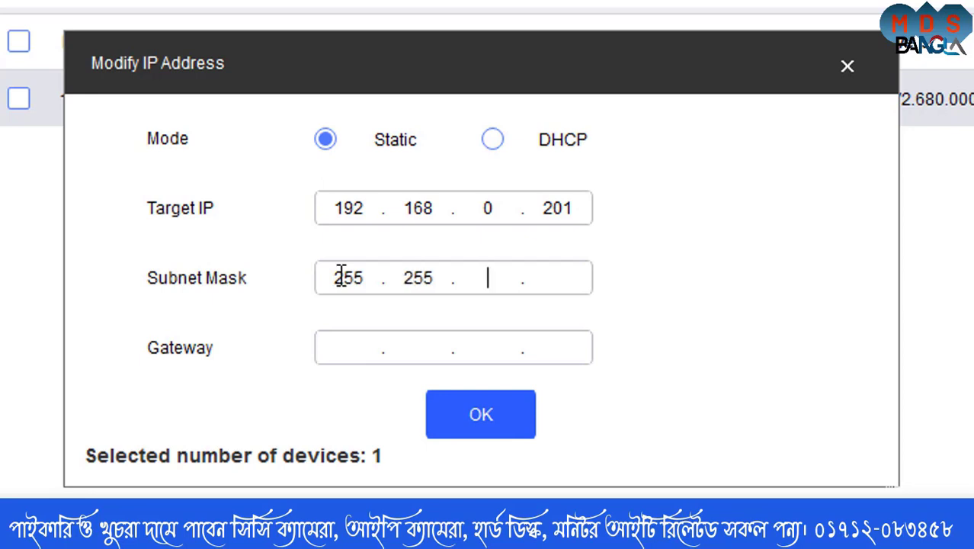
{"action": "type", "text": "255.0"}
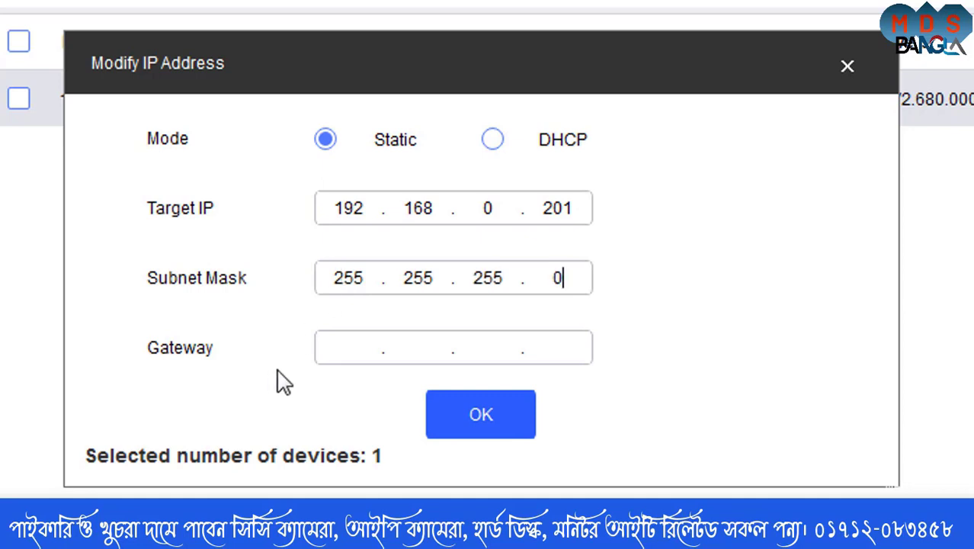
{"action": "left_click", "coordinate": [348, 350]}
{"action": "type", "text": "192 . 16"}
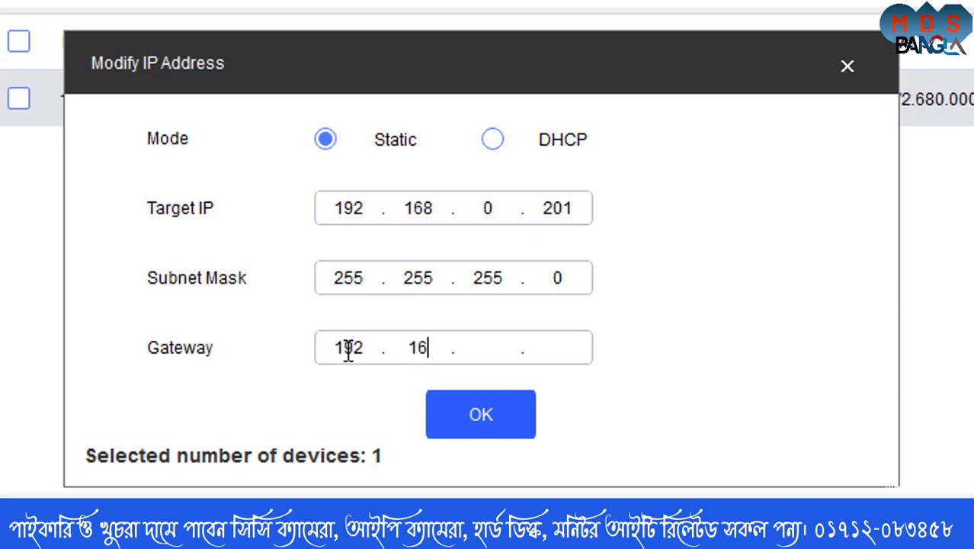
{"action": "type", "text": "8 . 0 "}
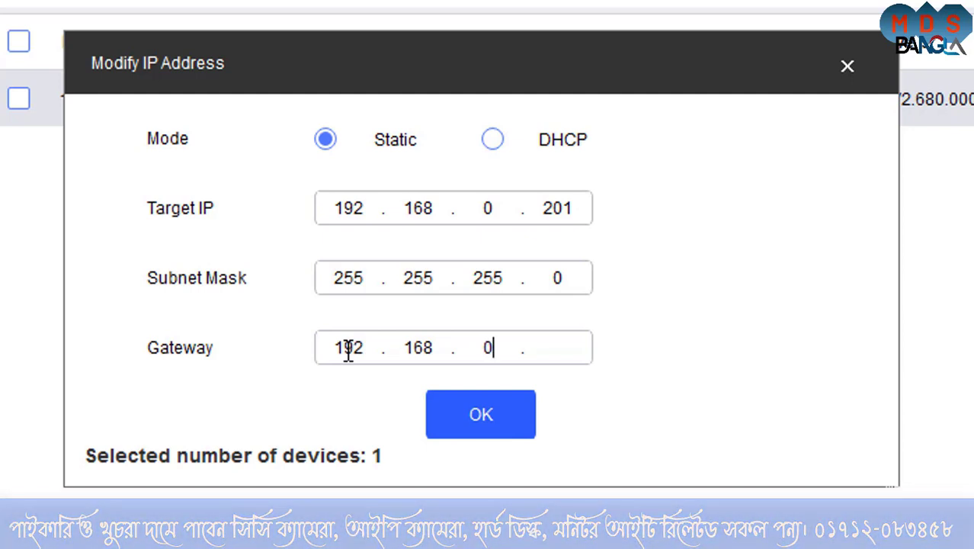
{"action": "type", "text": ". 1"}
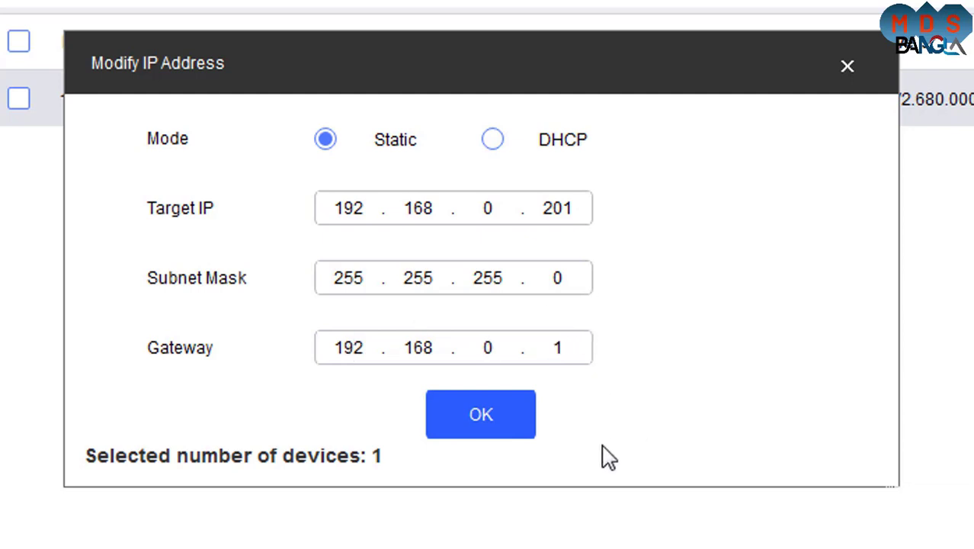
{"action": "left_click", "coordinate": [509, 415]}
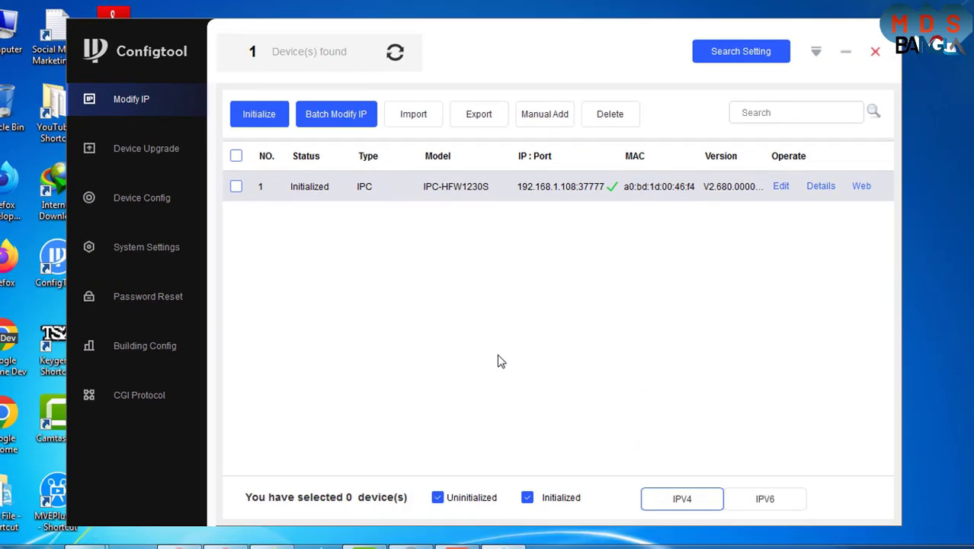
Rescan to confirm the camera at 192.168.0.201:37777, then minimize ConfigTool to the desktop.
{"action": "left_click", "coordinate": [393, 58]}
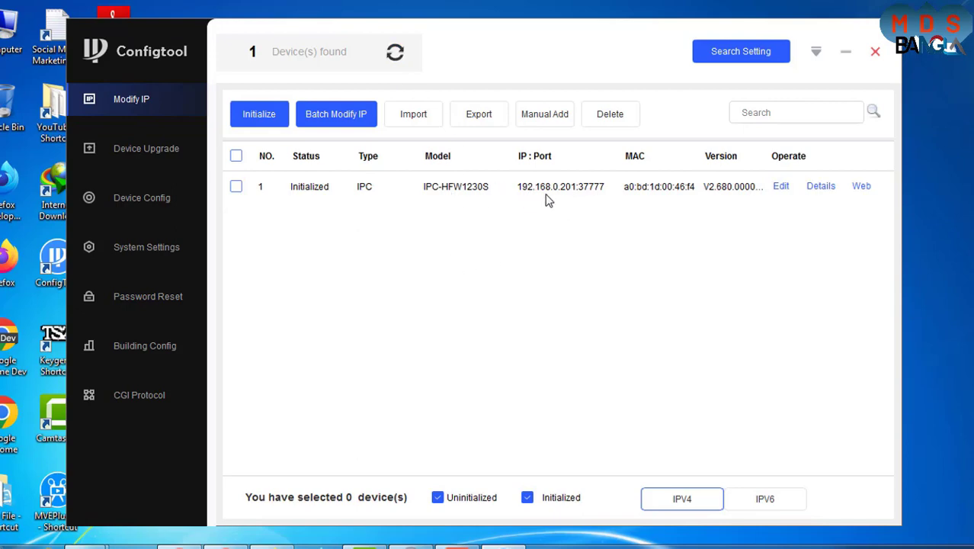
{"action": "left_click", "coordinate": [846, 51]}
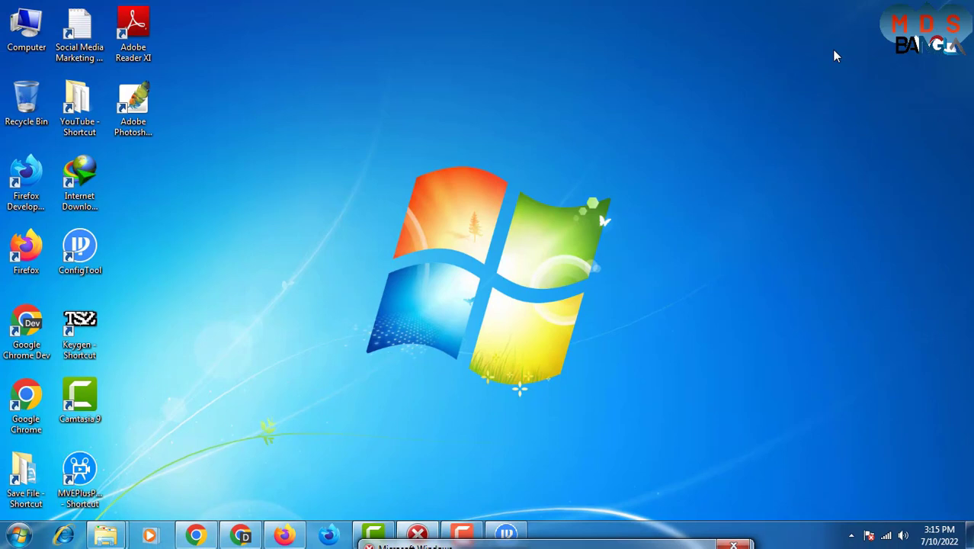